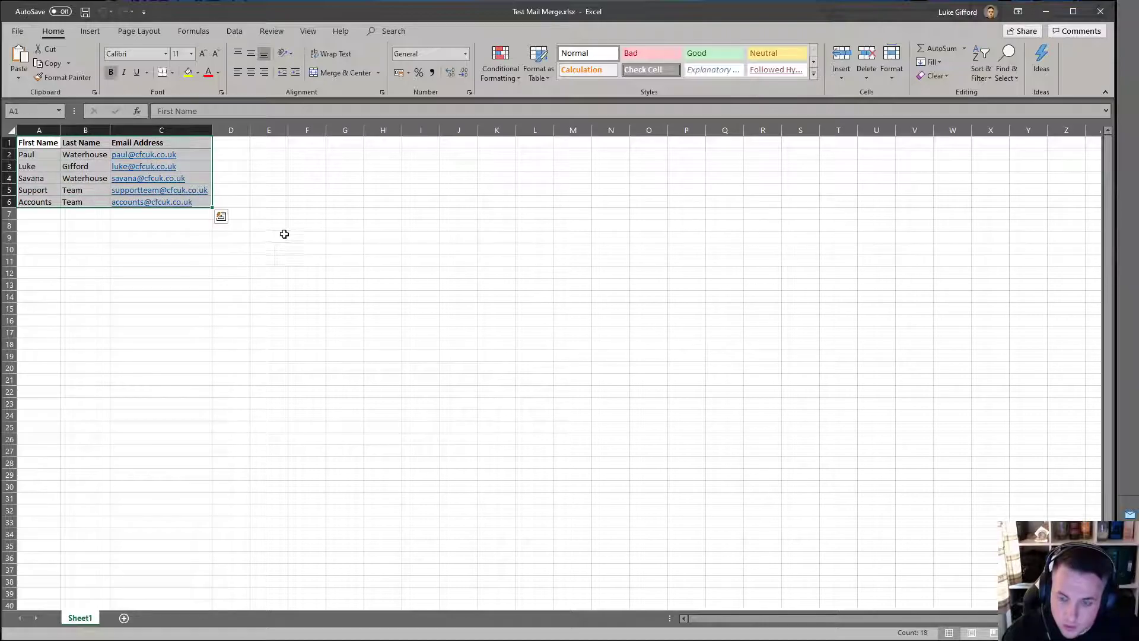
Switch to the blank Word document and attach Test Mail Merge.xlsx from the Desktop as the recipient list, using Sheet1$ with column headers.
left_click(1045, 12)
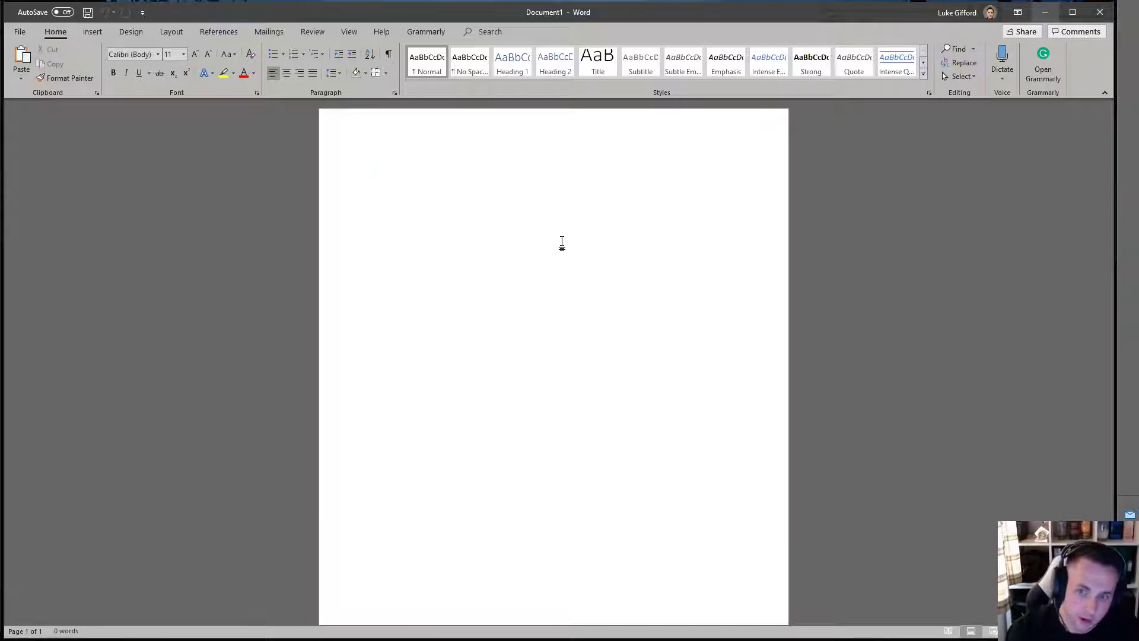
left_click(269, 33)
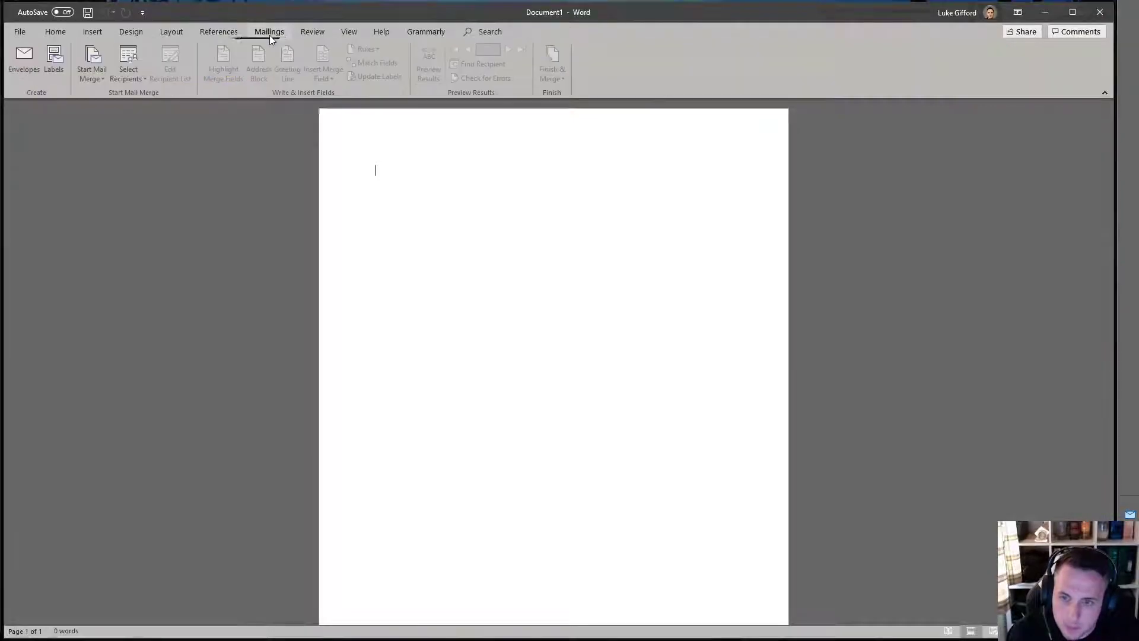
left_click(138, 81)
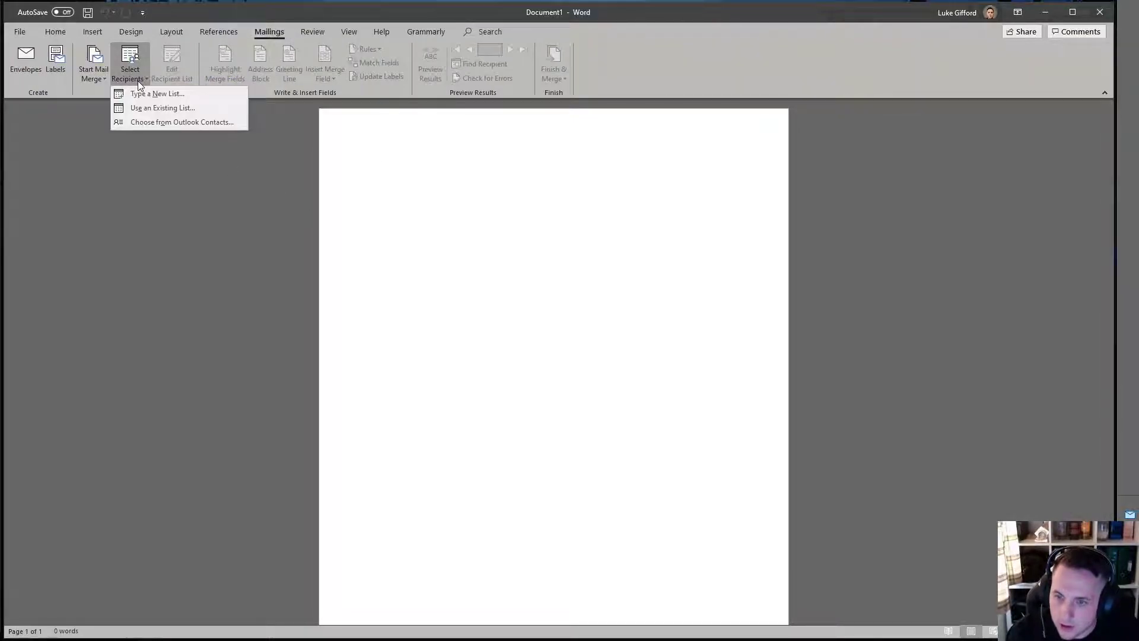
left_click(143, 111)
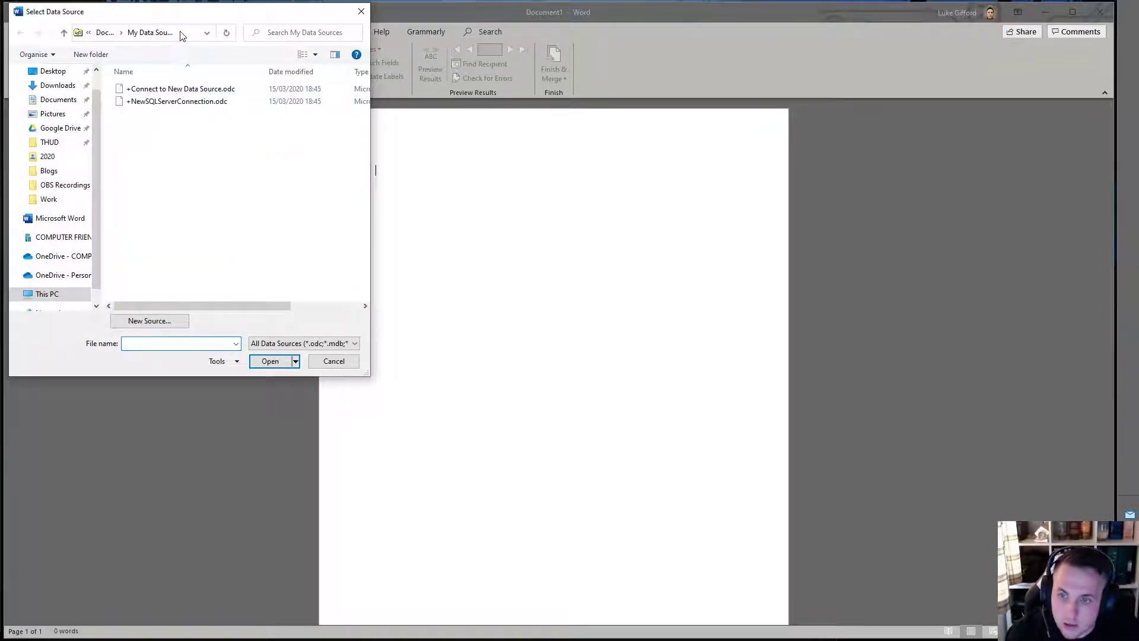
left_click(57, 71)
left_click(158, 102)
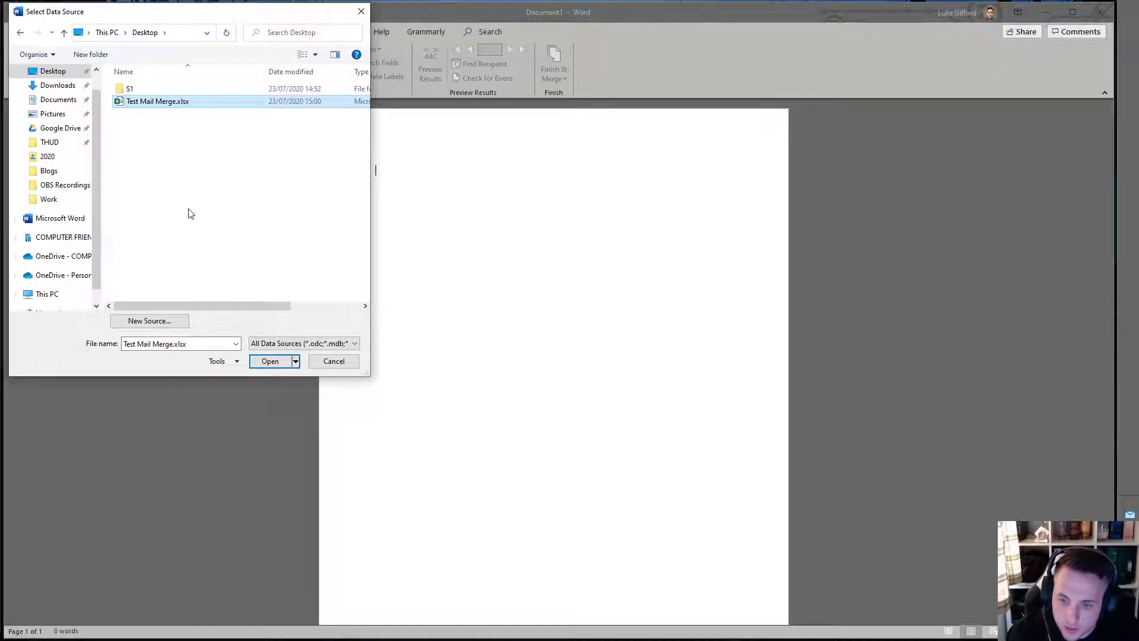
left_click(277, 365)
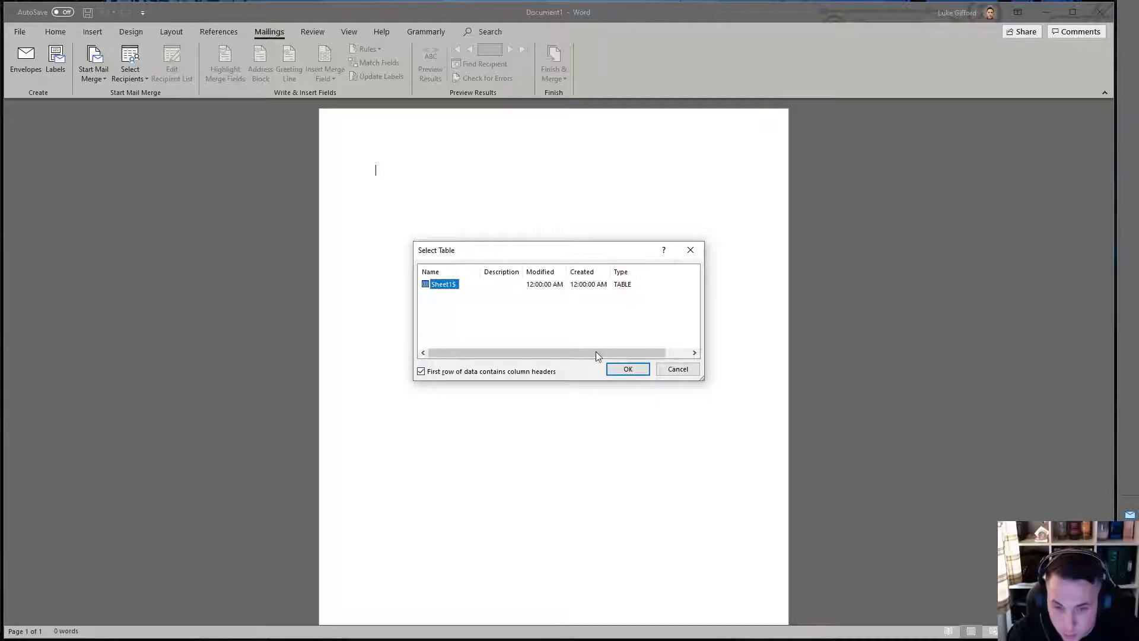
left_click(625, 370)
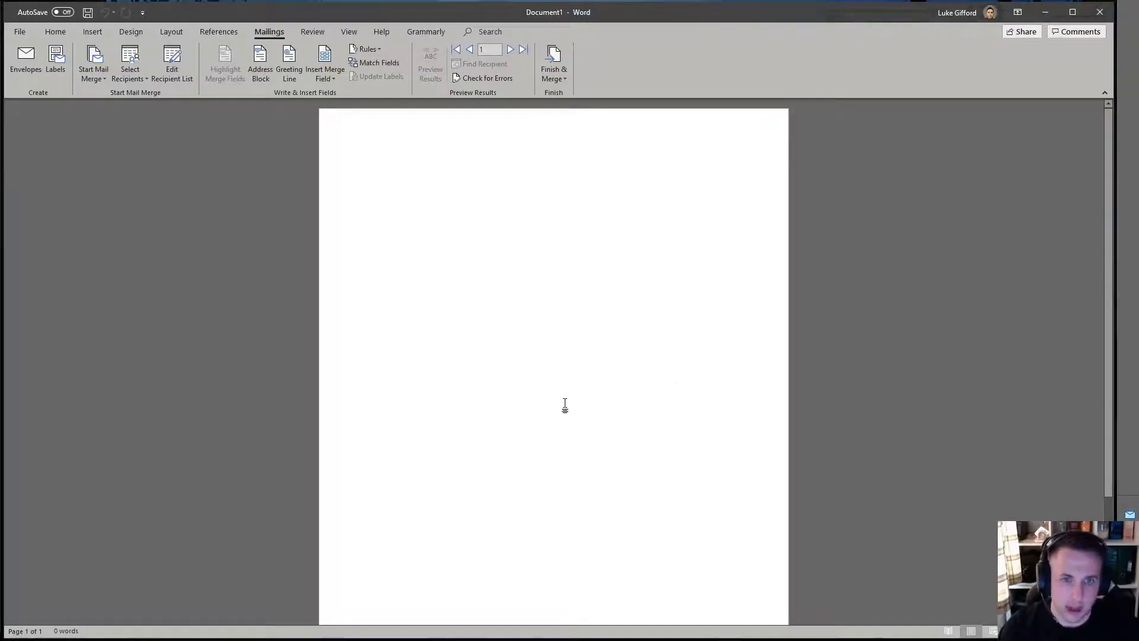
Start the letter with "Dear" followed by the First_Name and Last_Name merge fields, separated by a space.
type("Dear")
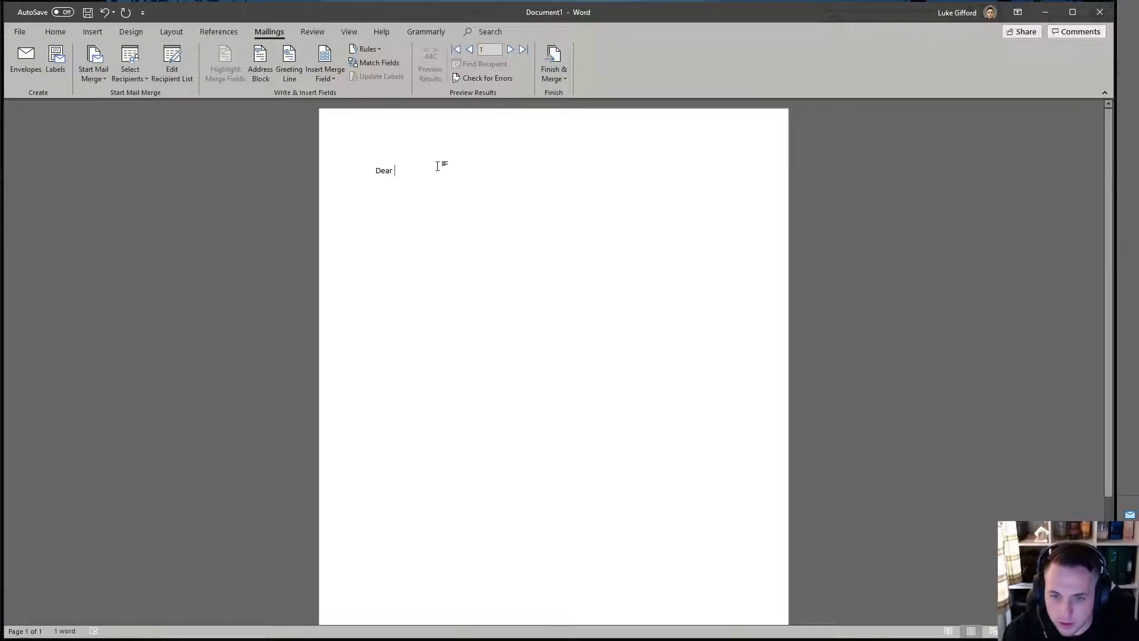
left_click(333, 83)
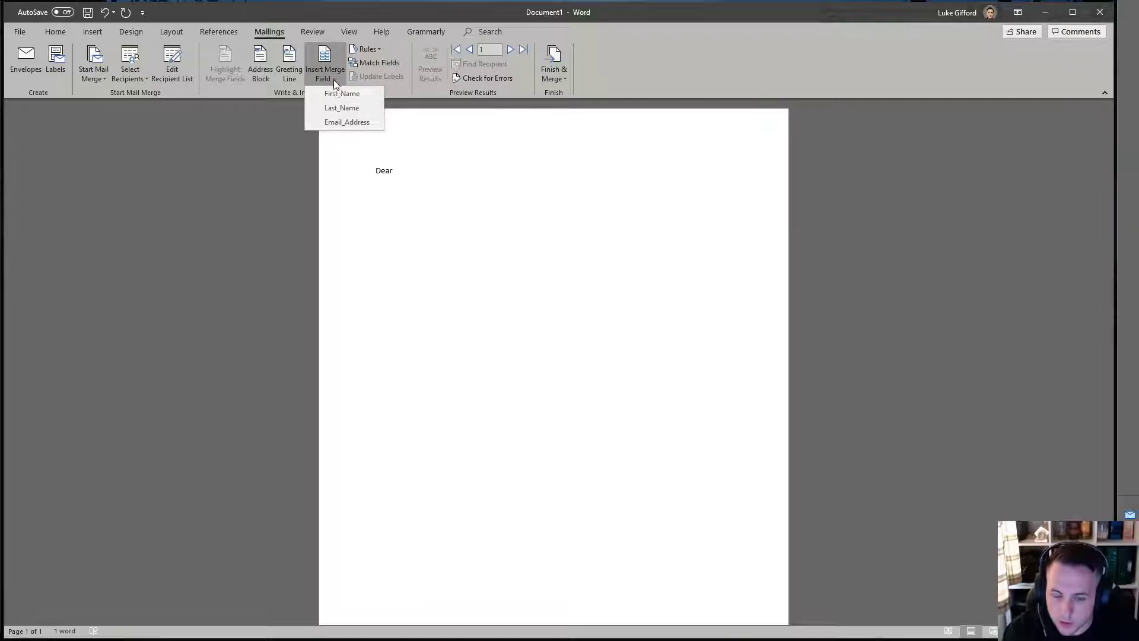
left_click(336, 94)
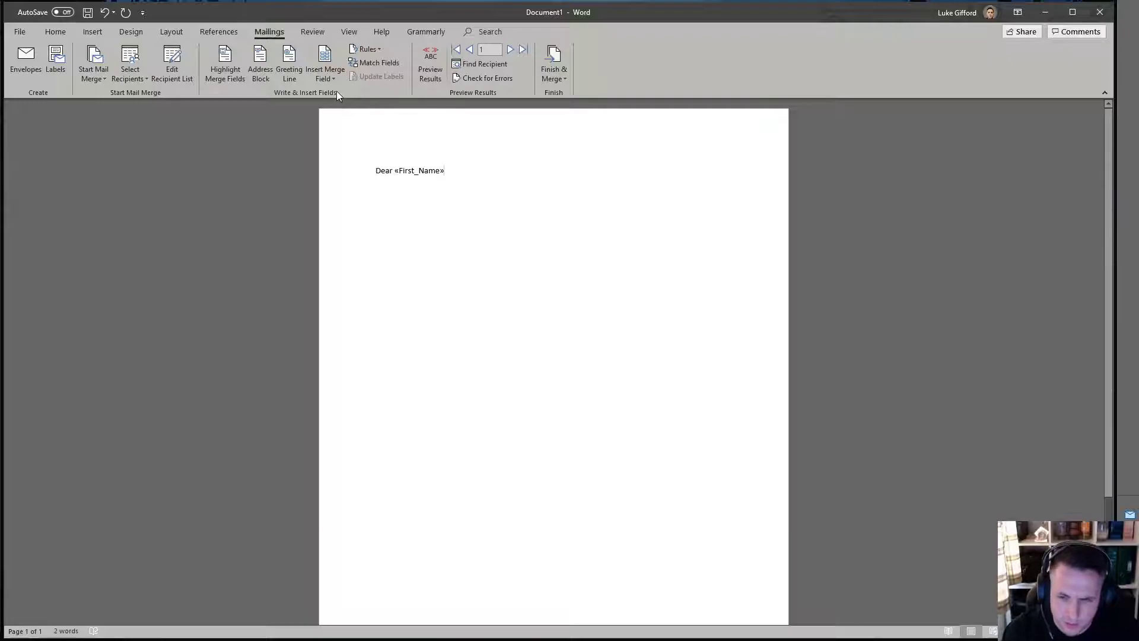
left_click(333, 80)
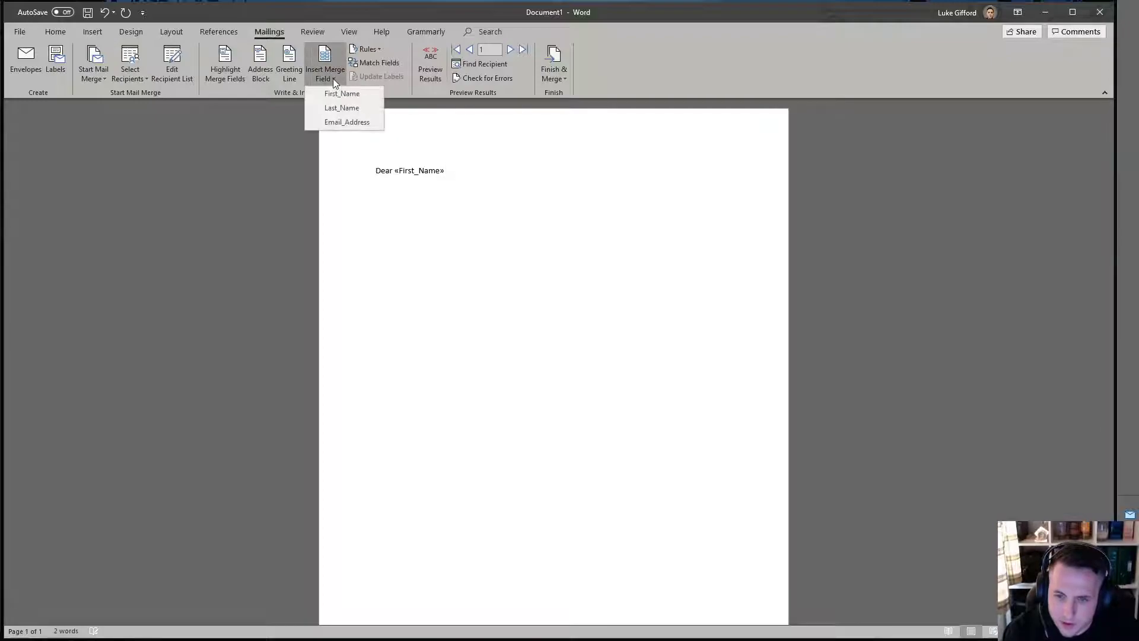
left_click(346, 108)
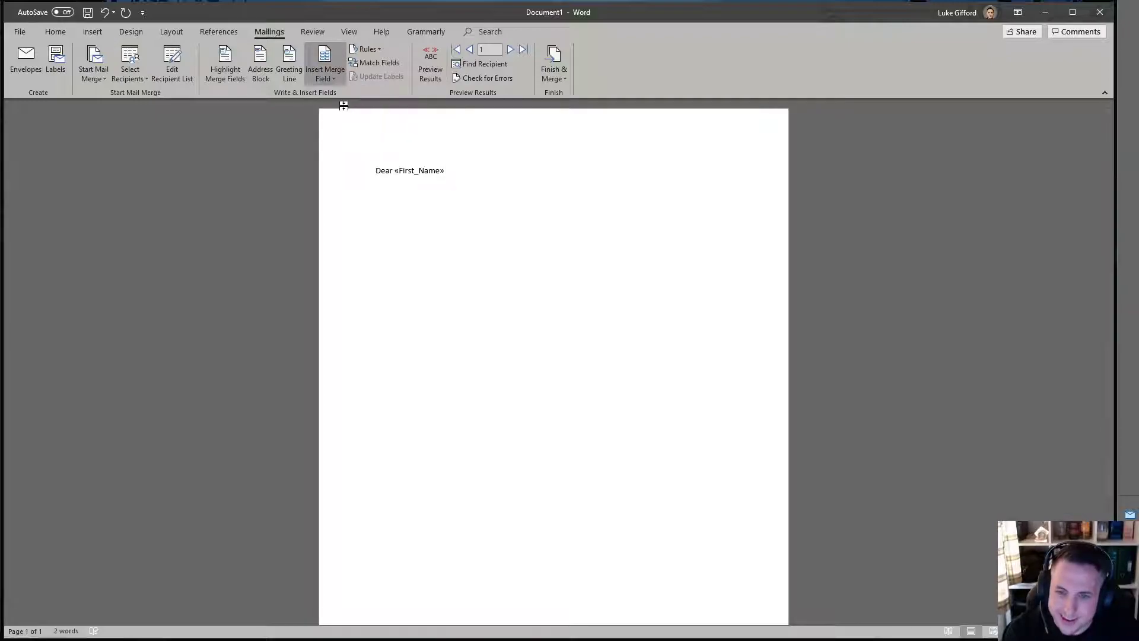
left_click(442, 170)
left_click(508, 172)
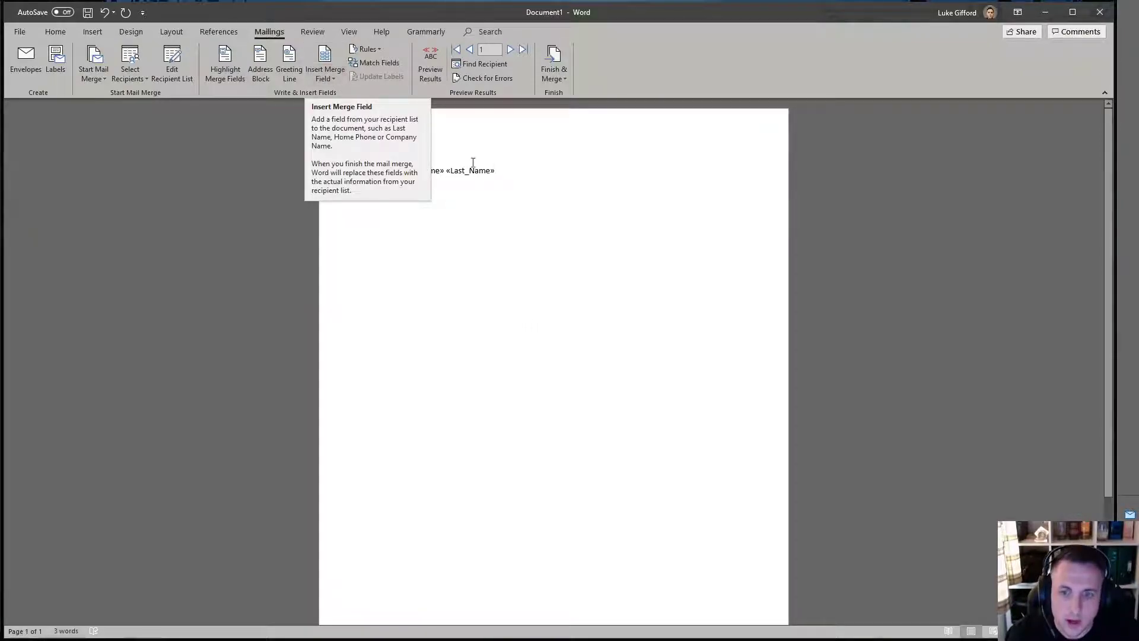
Preview the merge results and go back and forth through the recipient records to check the greeting, ending on record 5.
left_click(436, 69)
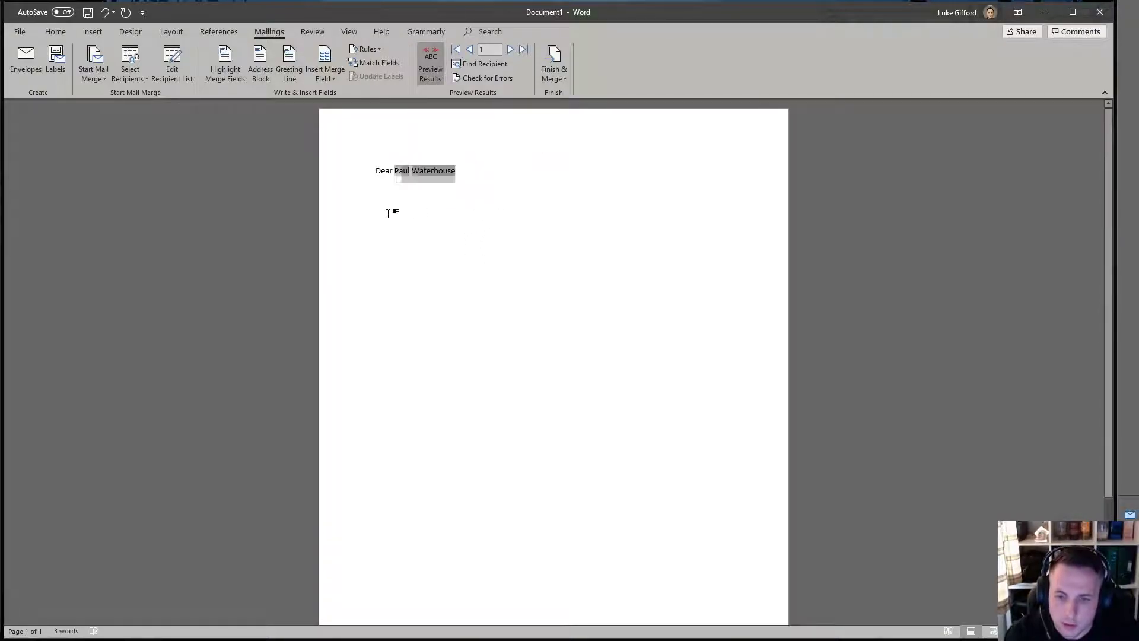
left_click_drag(410, 215, 394, 211)
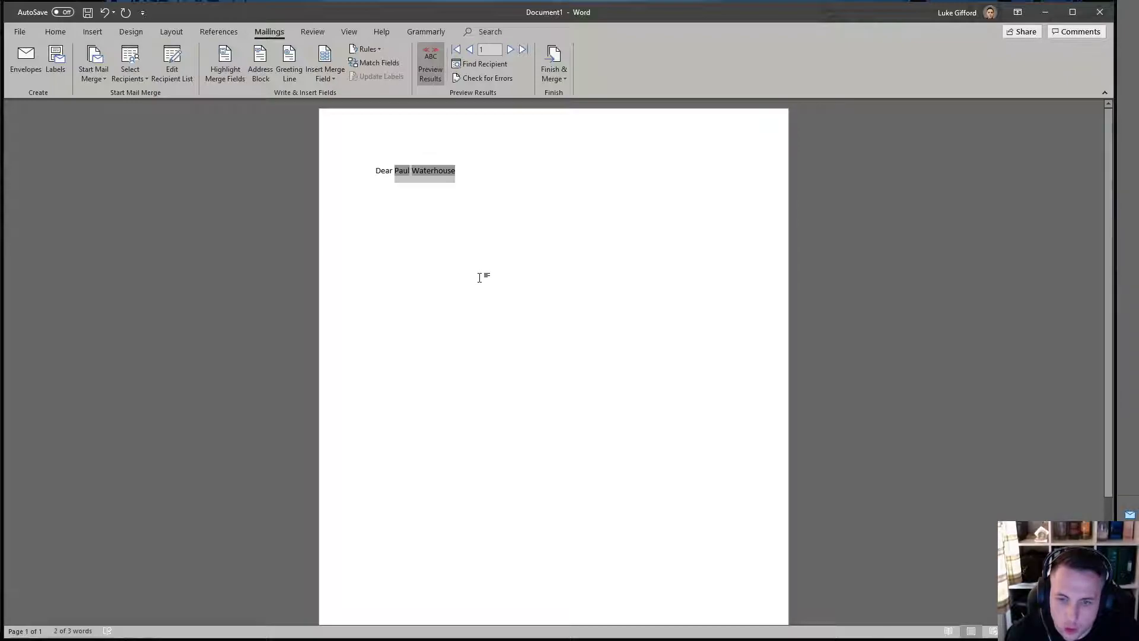
left_click(486, 245)
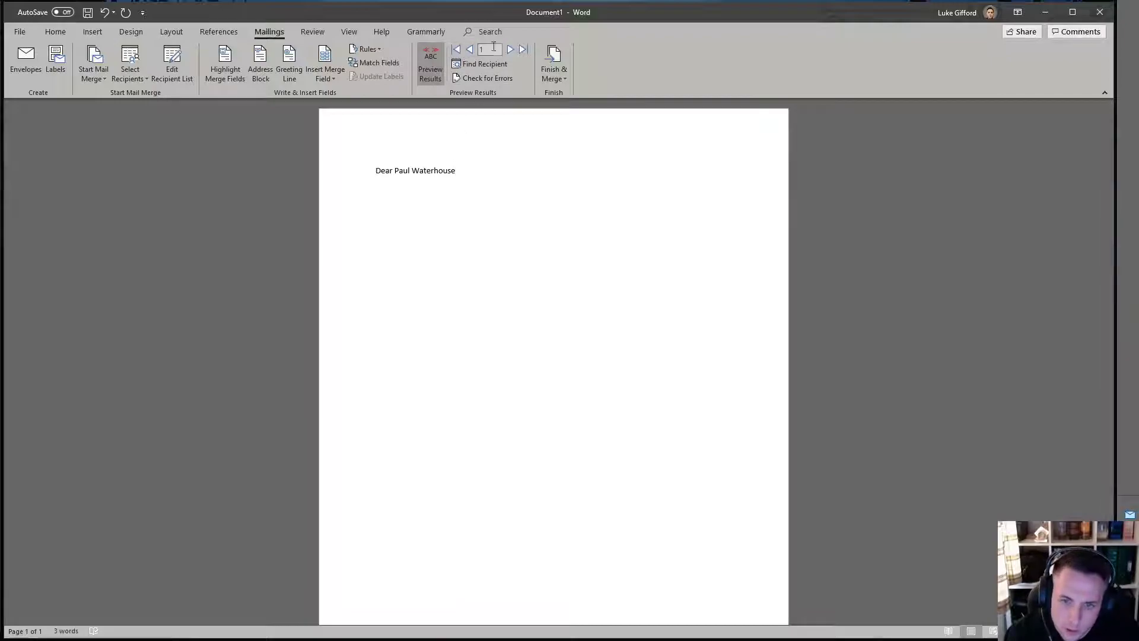
left_click(509, 52)
left_click(509, 52)
left_click(509, 52)
left_click(509, 52)
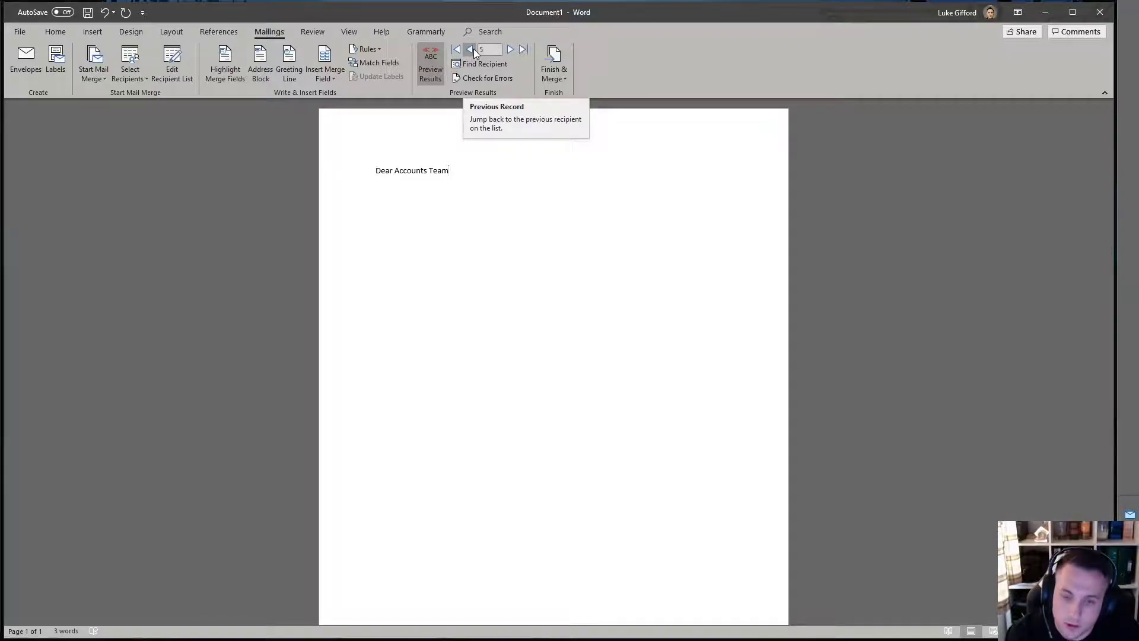
left_click(470, 50)
left_click(470, 50)
left_click(470, 50)
left_click(470, 50)
left_click(513, 49)
left_click(514, 50)
left_click(514, 50)
left_click(513, 50)
left_click(471, 50)
left_click(471, 50)
left_click(471, 50)
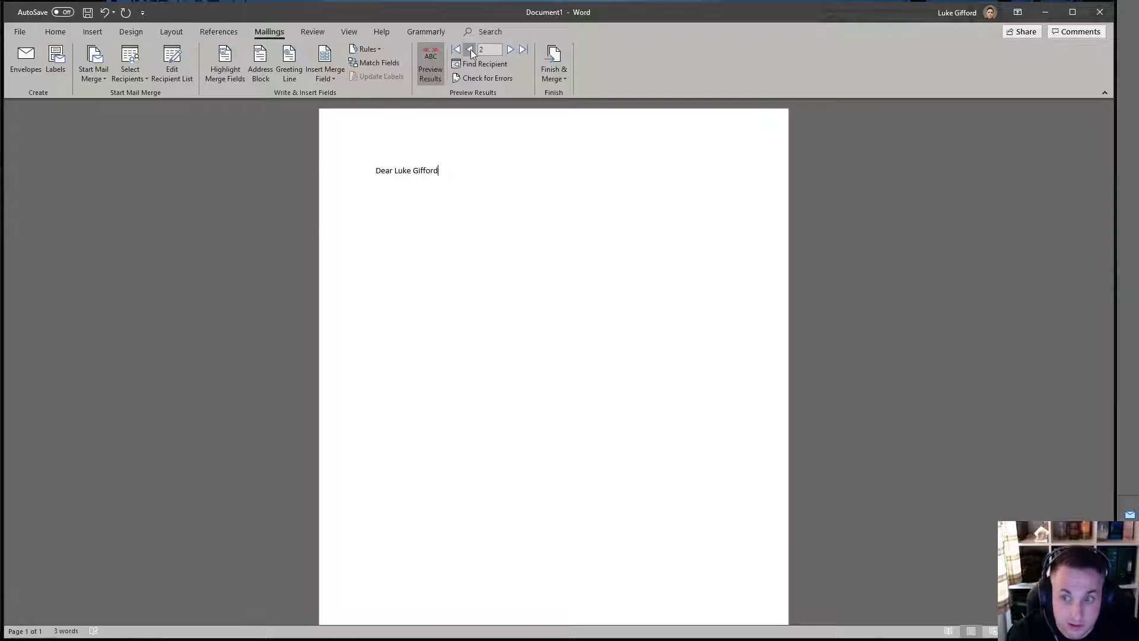
left_click(471, 50)
left_click(513, 51)
left_click(512, 51)
left_click(513, 51)
left_click(512, 51)
Add a comma after the greeting and write "This is a Test,", "Thanks" and "Me" below it, separated by blank lines.
type(",")
key("Return")
key("Return")
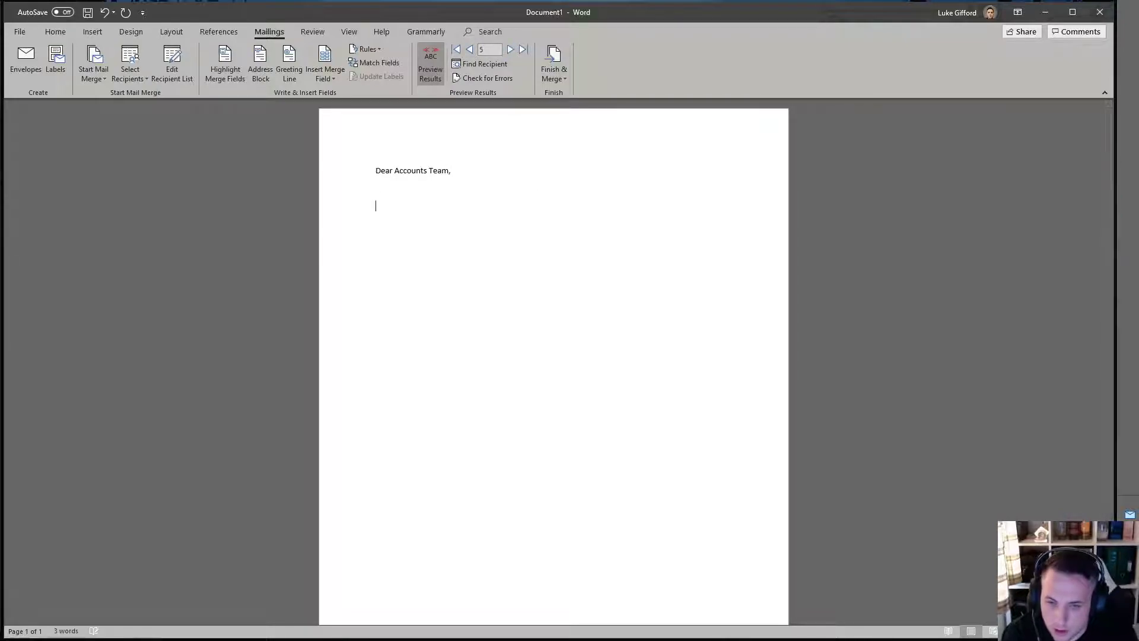
type("This is a Test,")
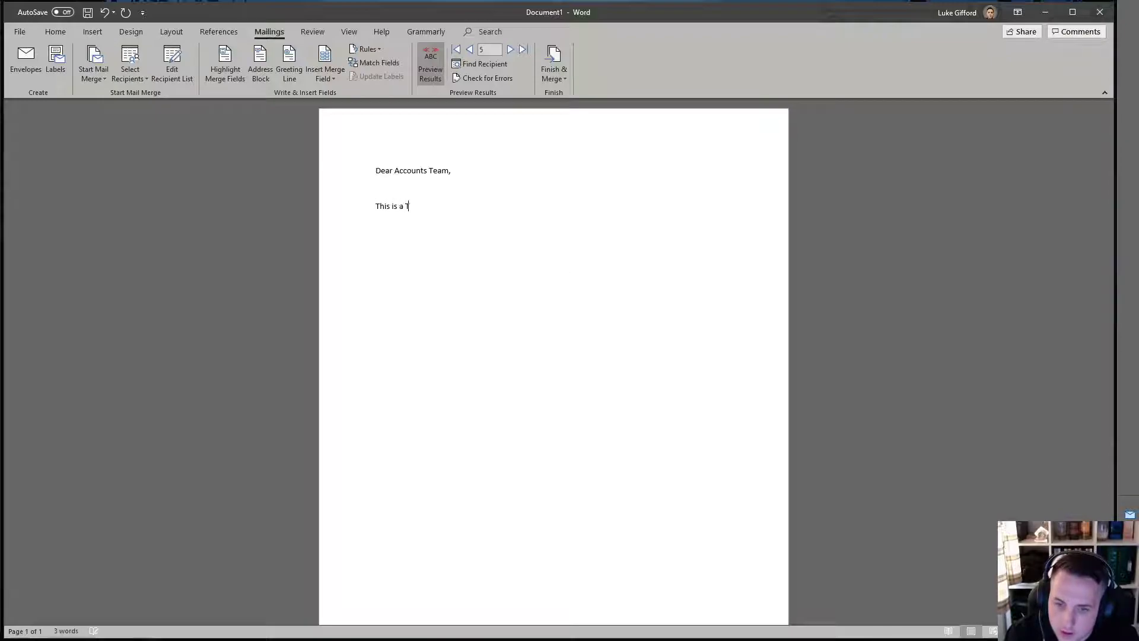
key("Return")
key("Return")
type("Thanks")
key("Return")
key("Return")
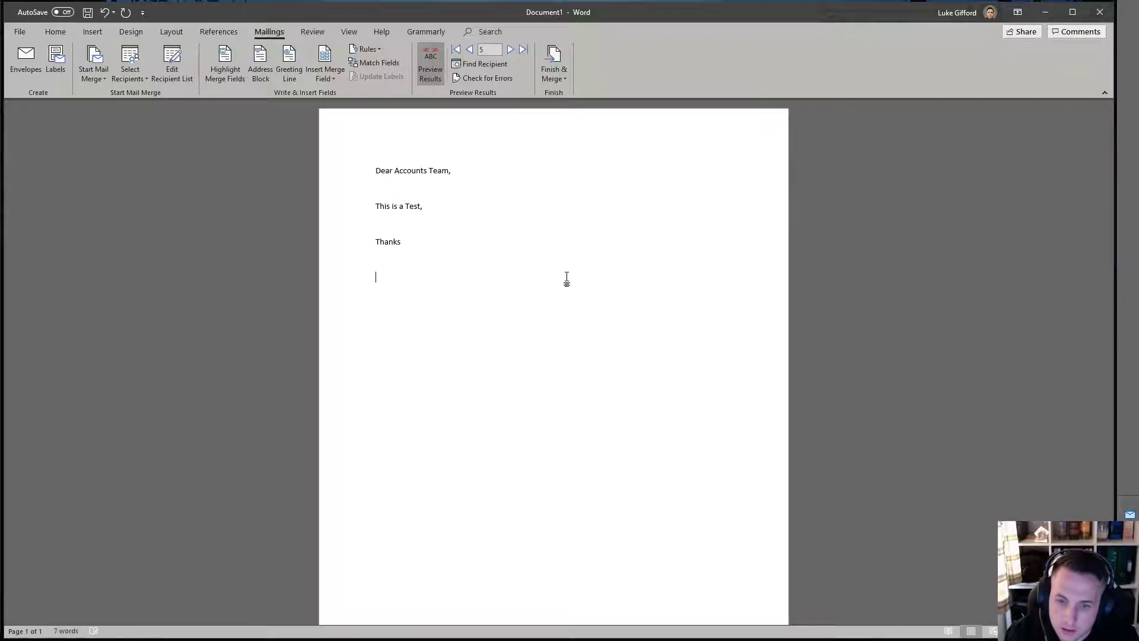
type("Me")
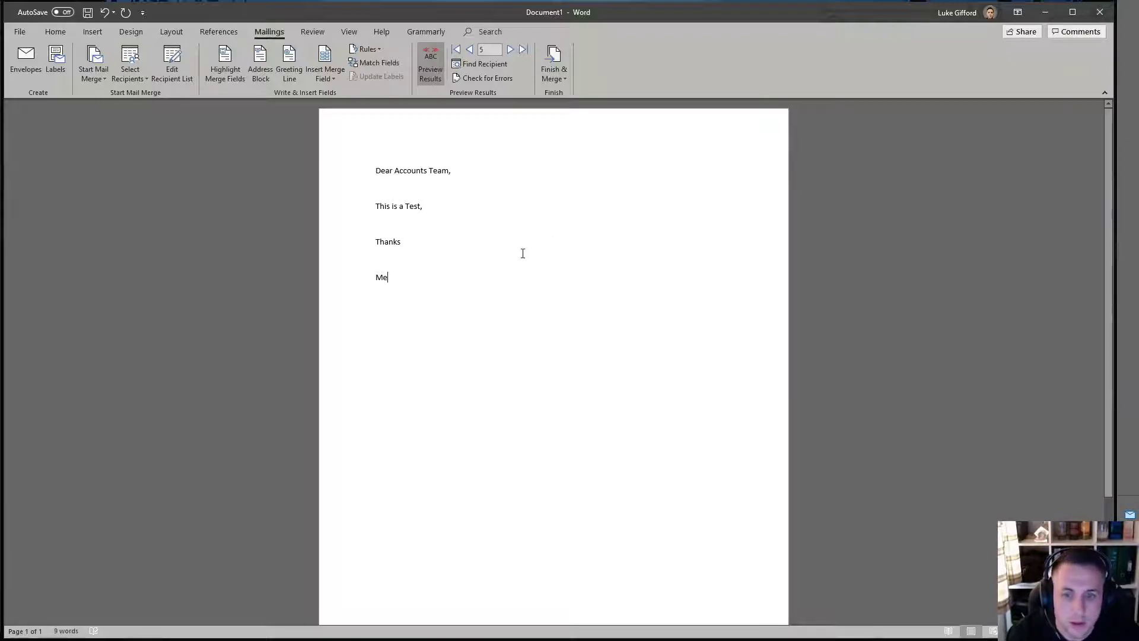
Compare the fixed body text with the merged name in the greeting, returning the preview to record 1.
left_click_drag(442, 299, 377, 206)
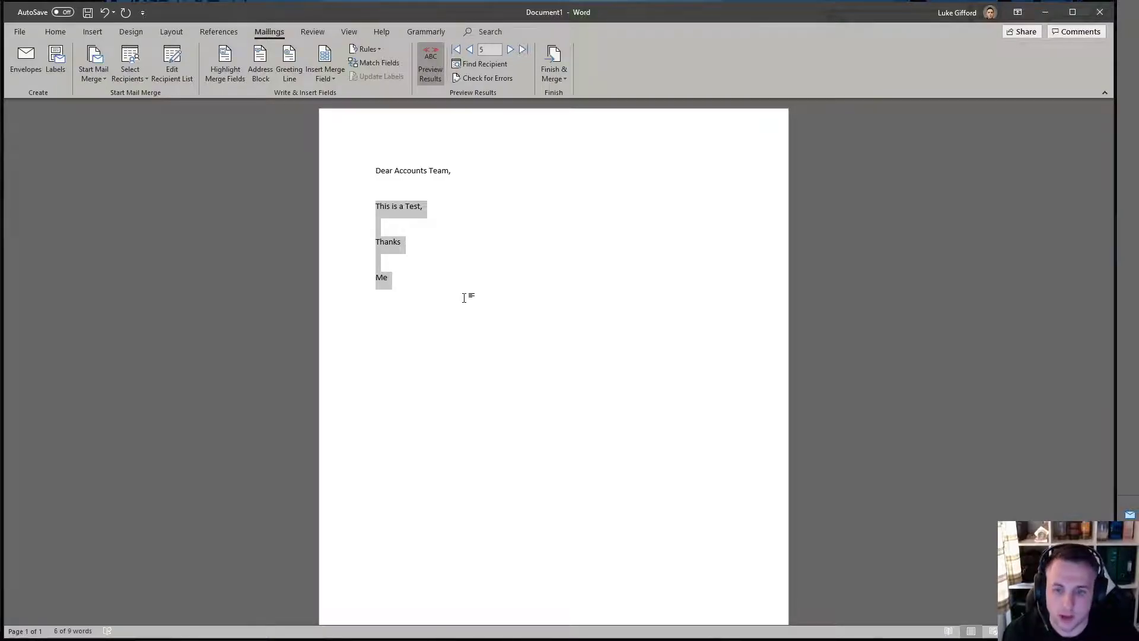
left_click_drag(399, 170, 449, 172)
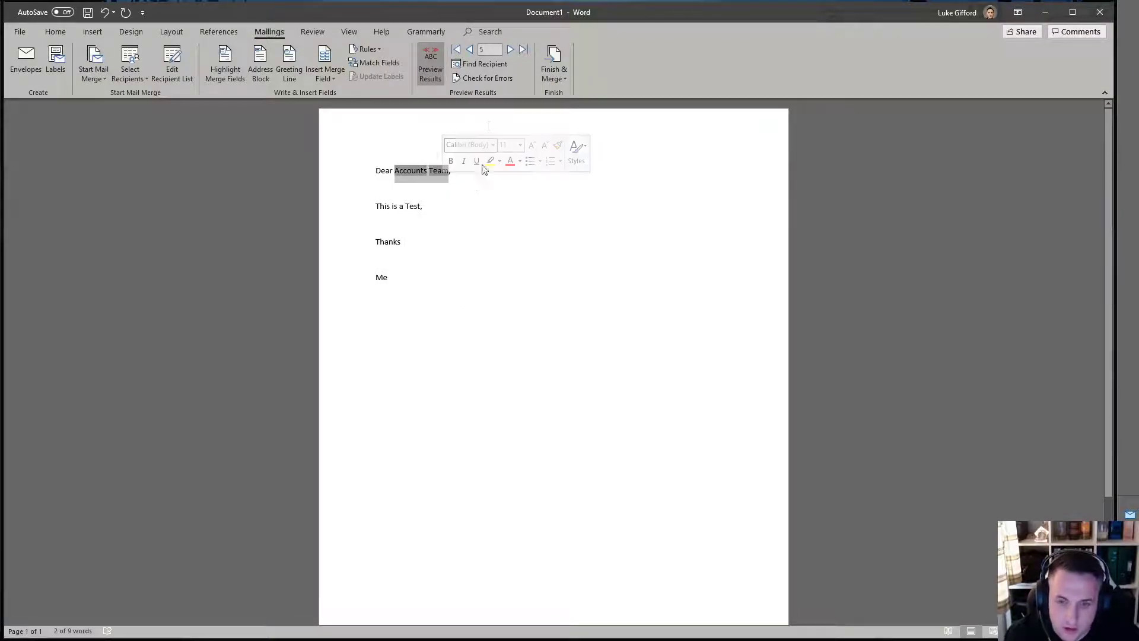
left_click(469, 50)
left_click(469, 50)
left_click(469, 50)
left_click(470, 50)
left_click(488, 258)
left_click(443, 171)
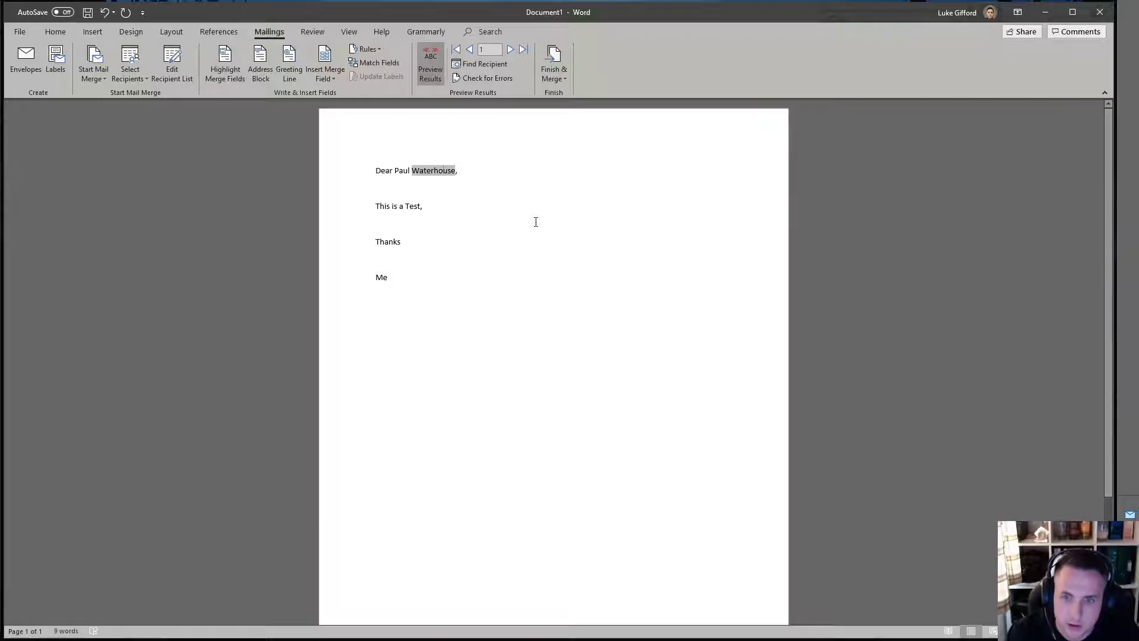
Set up the merge to e-mail messages with Email_Address as the recipient field and "Test" as the subject line.
left_click(556, 83)
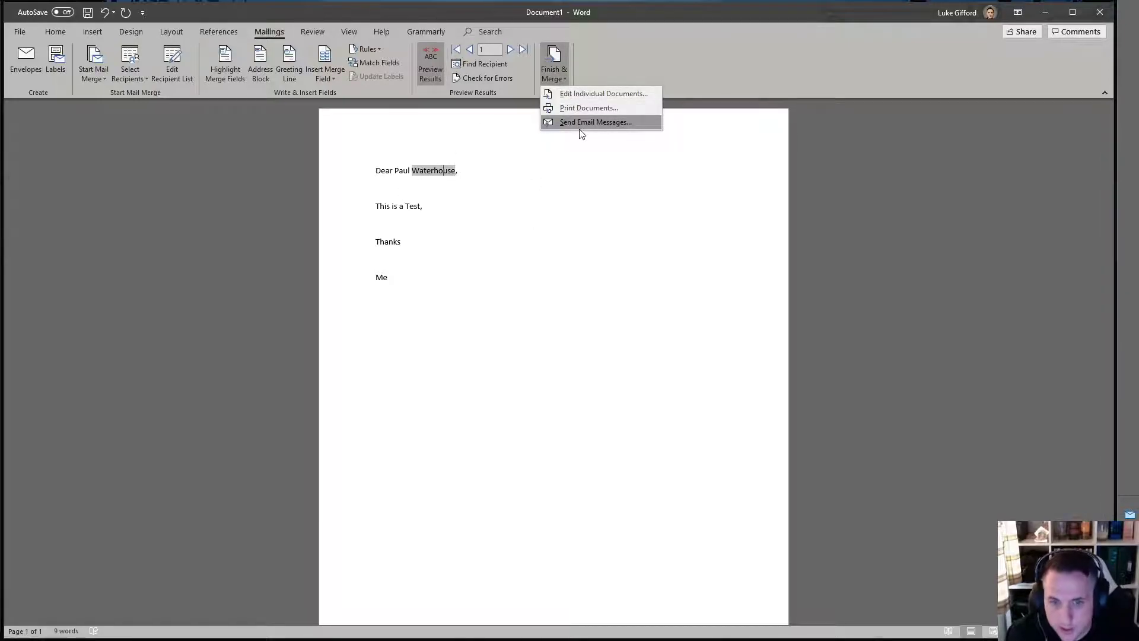
left_click(580, 122)
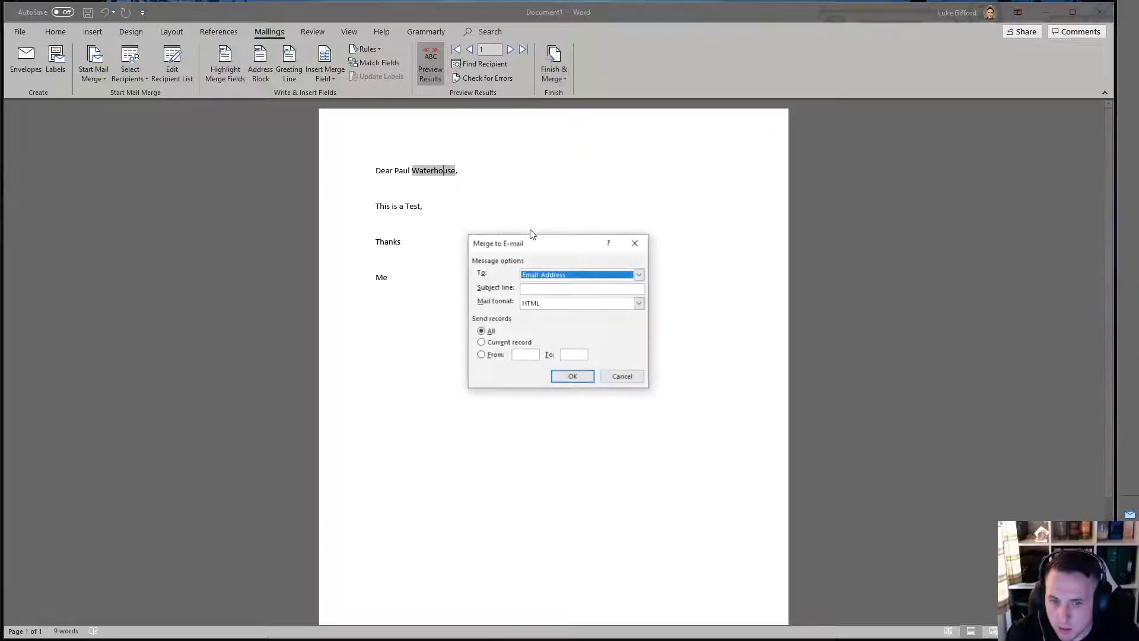
left_click_drag(544, 243, 585, 155)
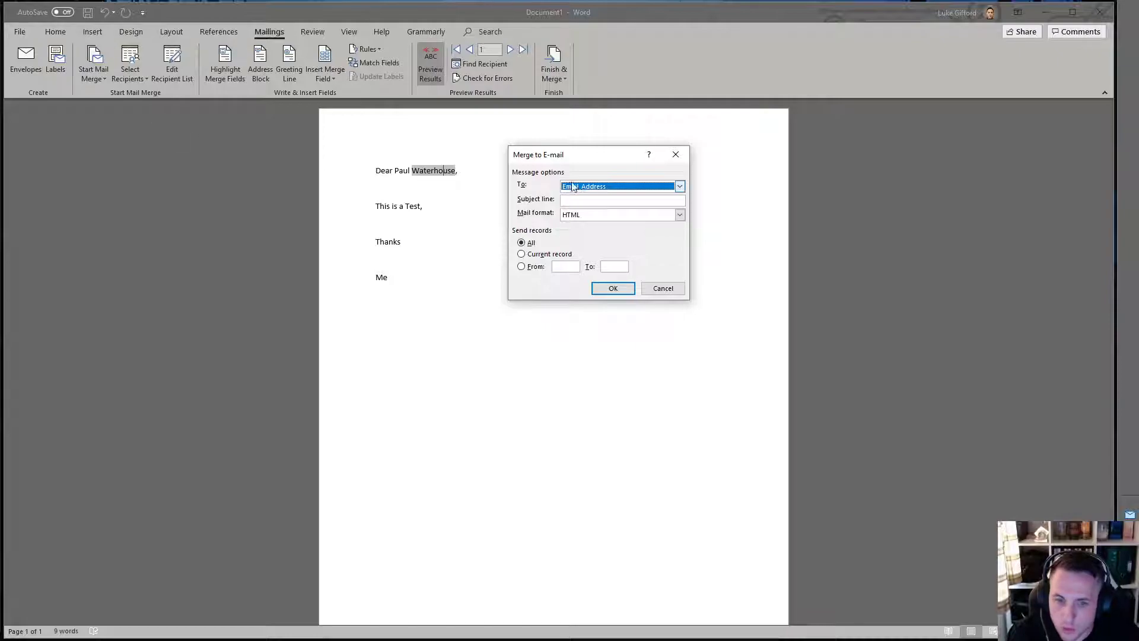
left_click(613, 188)
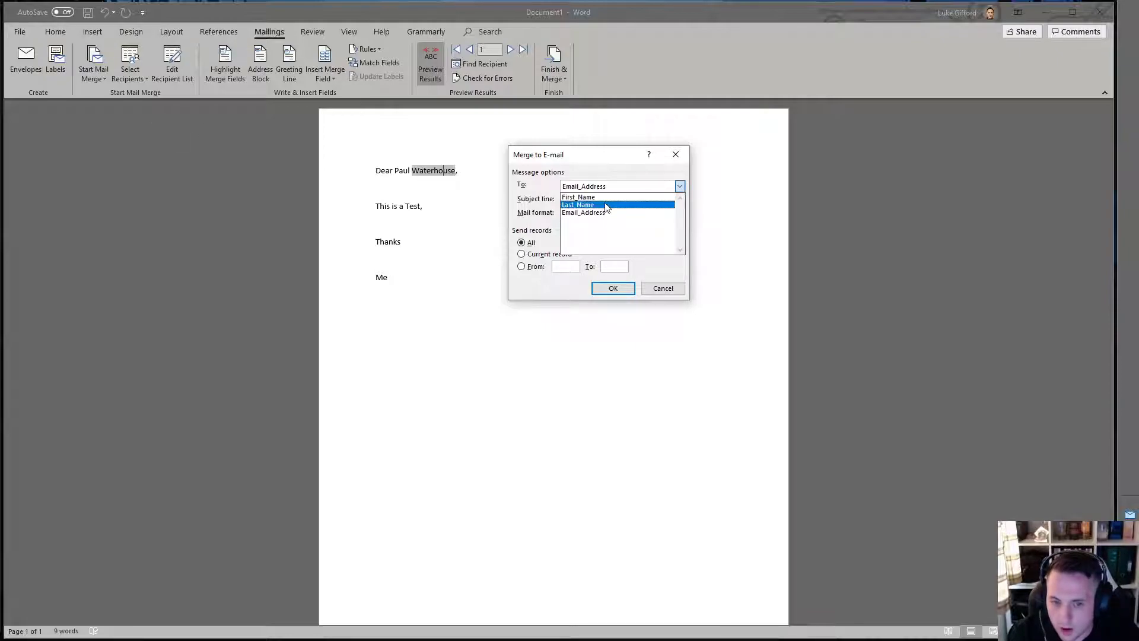
left_click(614, 214)
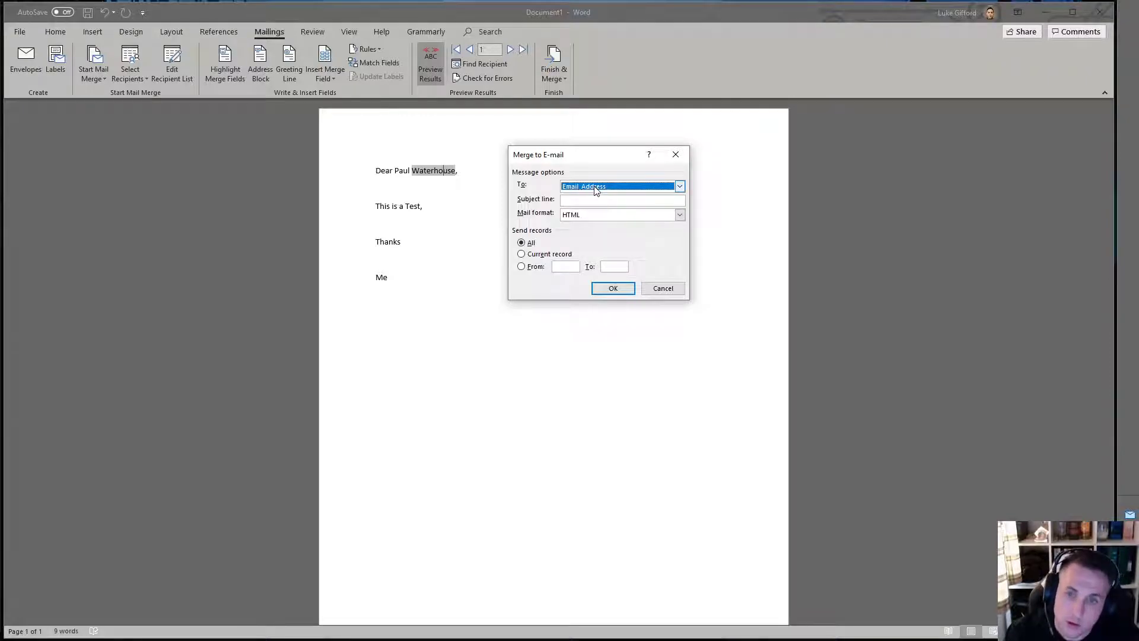
left_click(593, 201)
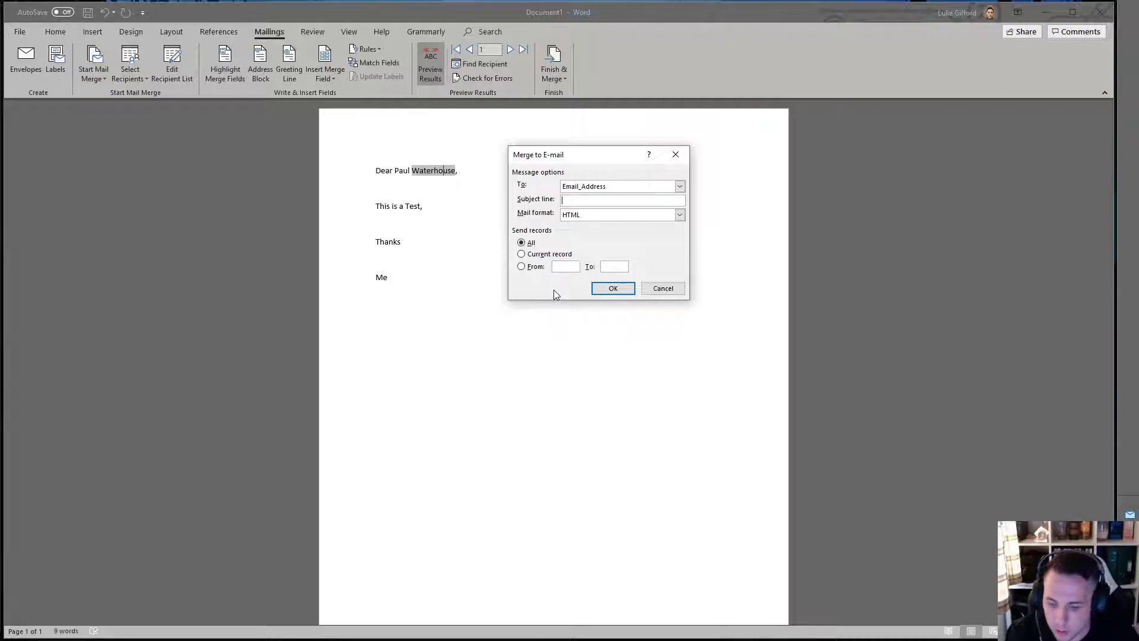
type("Test")
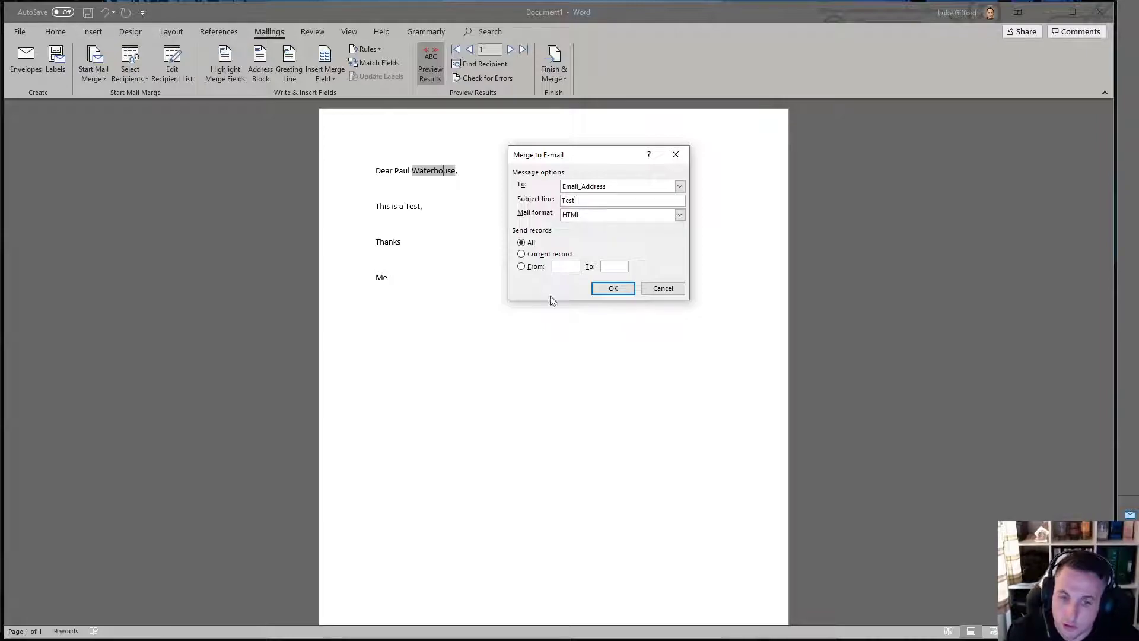
Review the available mail formats for the e-mail merge and choose HTML.
left_click(621, 215)
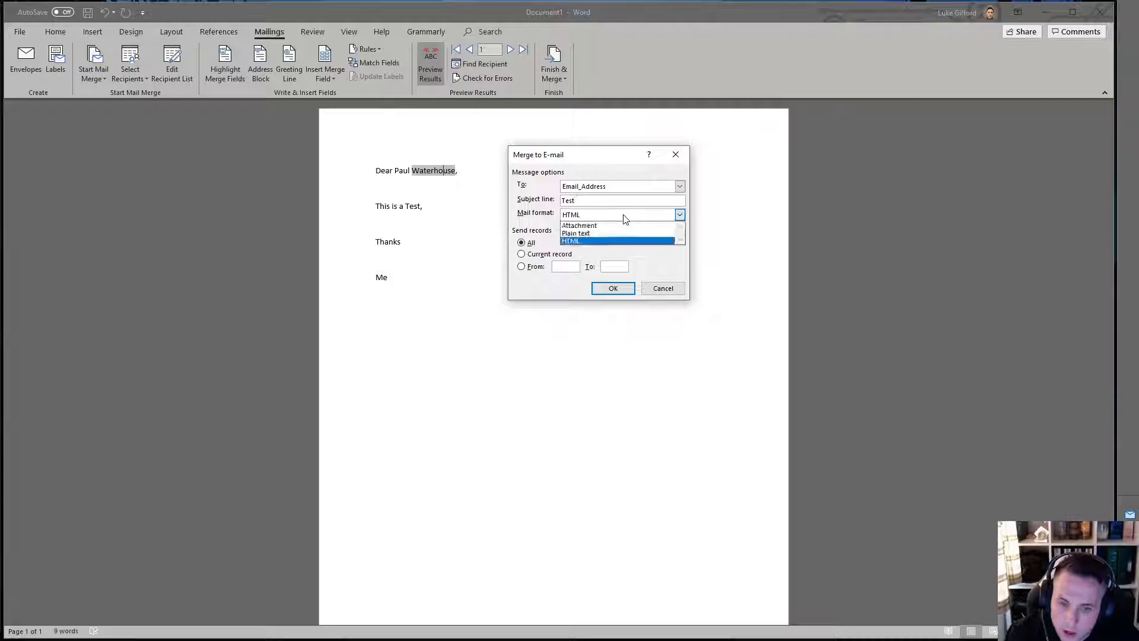
left_click(608, 242)
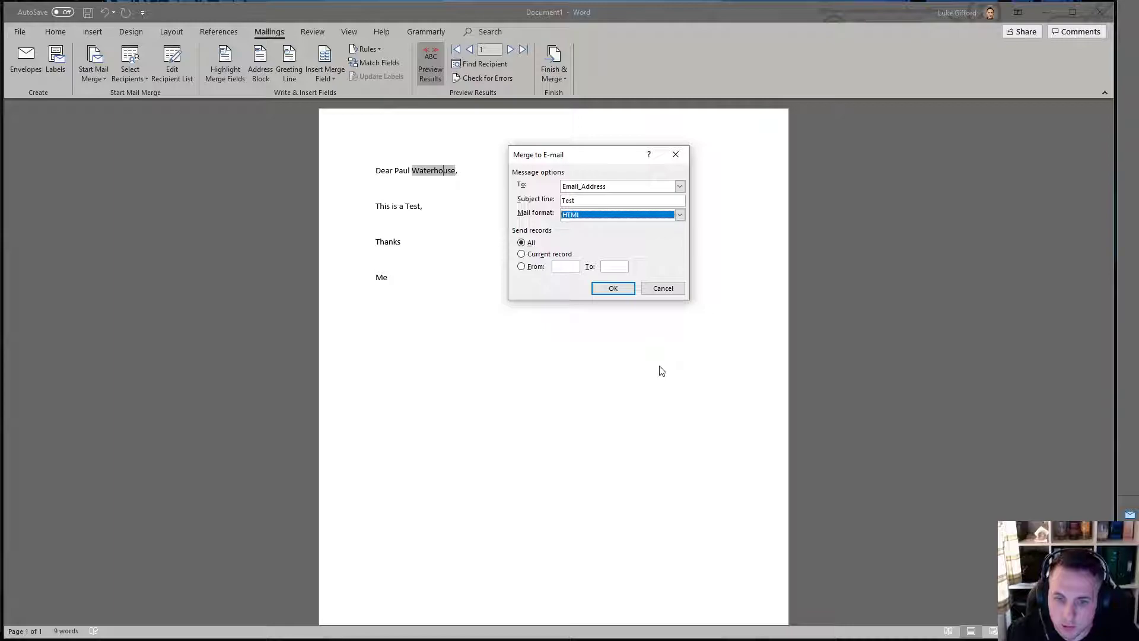
left_click(680, 214)
left_click(680, 215)
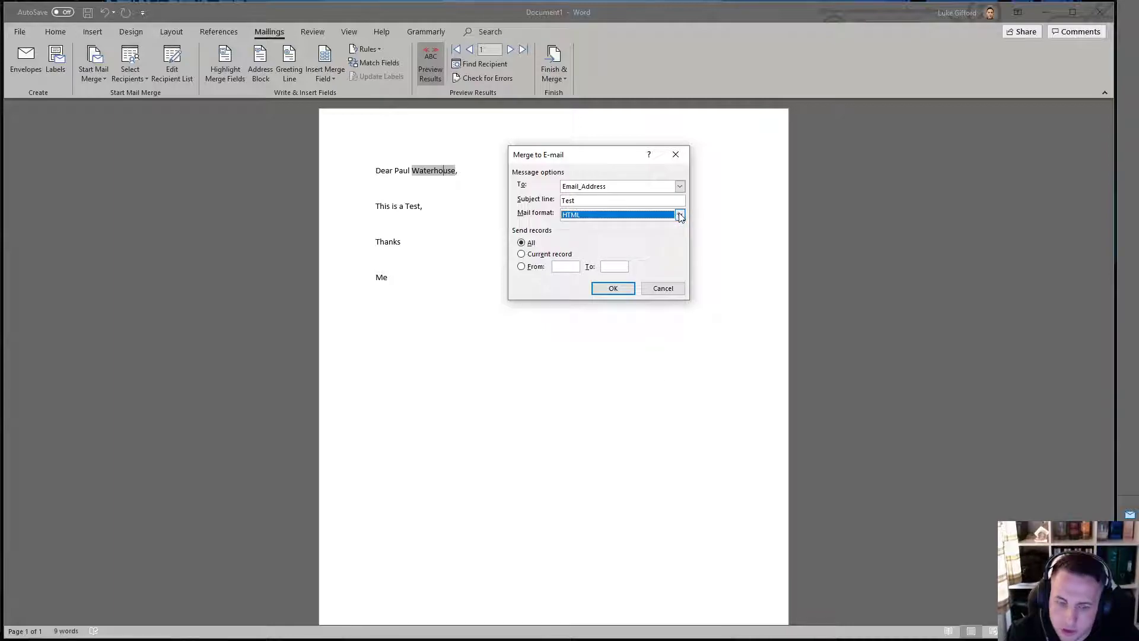
left_click(680, 215)
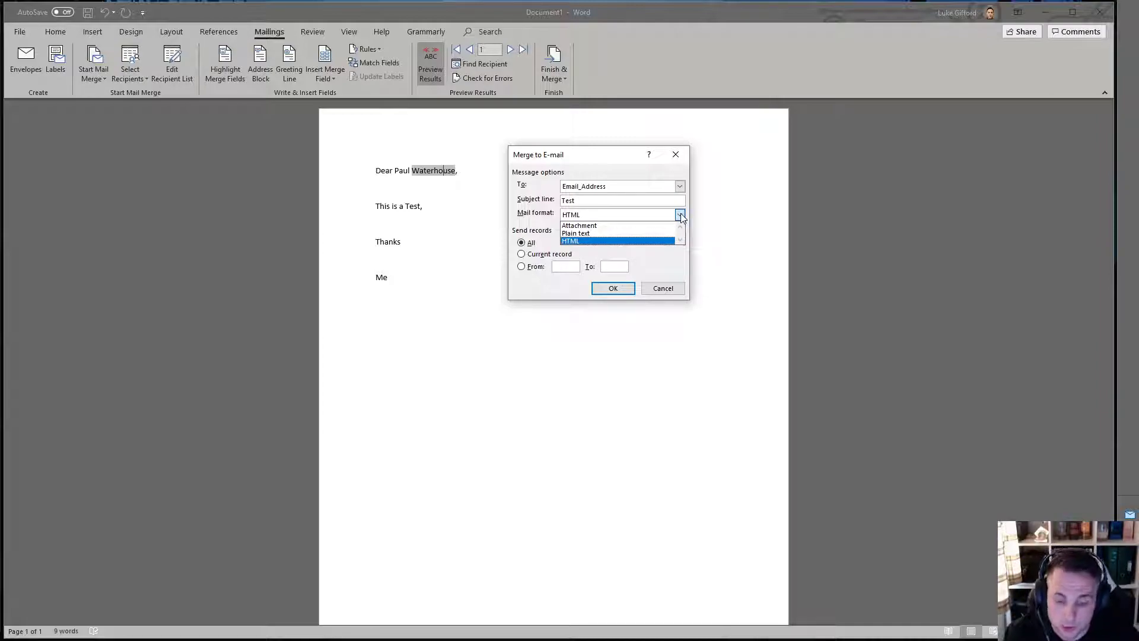
left_click(606, 239)
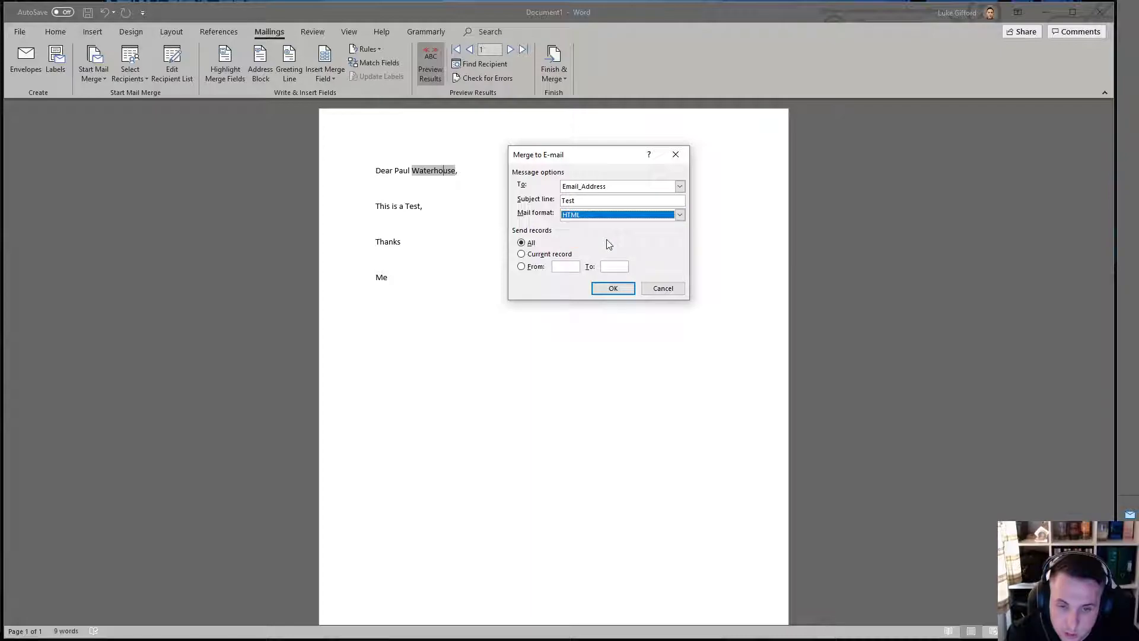
Try the all-records and current-record send options, and set the send range to records 1 to 5.
left_click(521, 243)
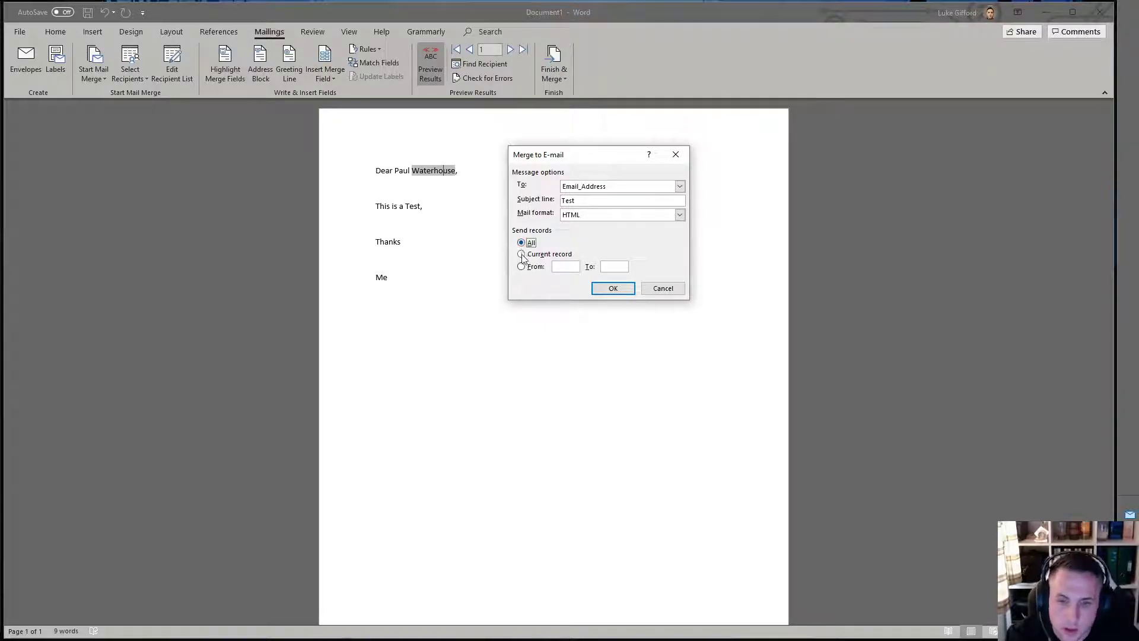
left_click(521, 254)
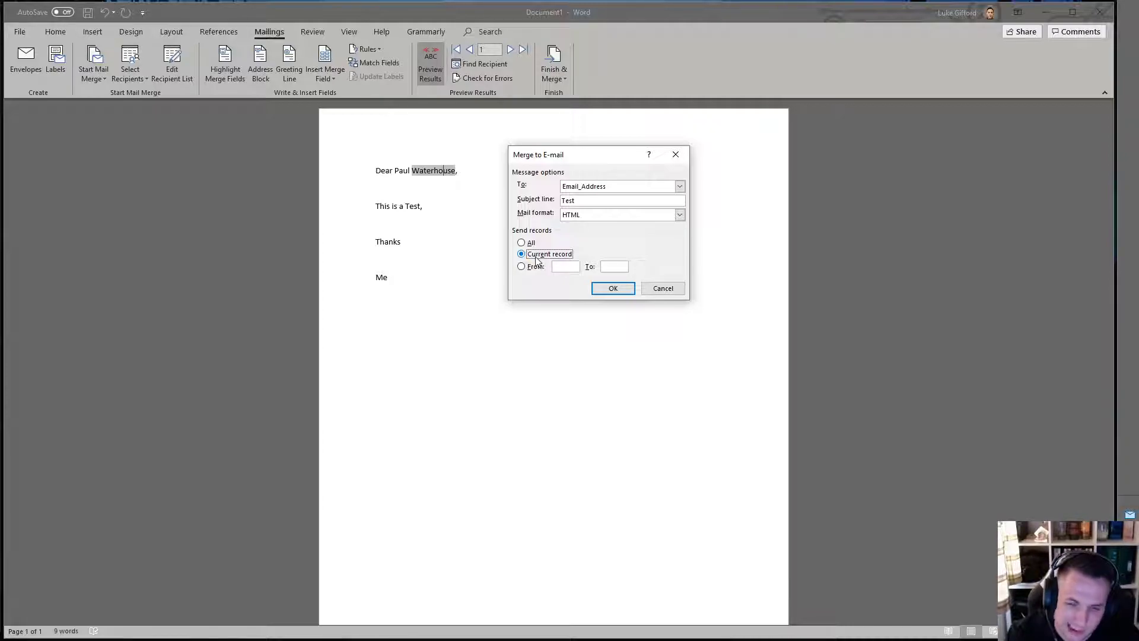
left_click(524, 267)
left_click(558, 265)
type("1")
key("Tab")
type("5")
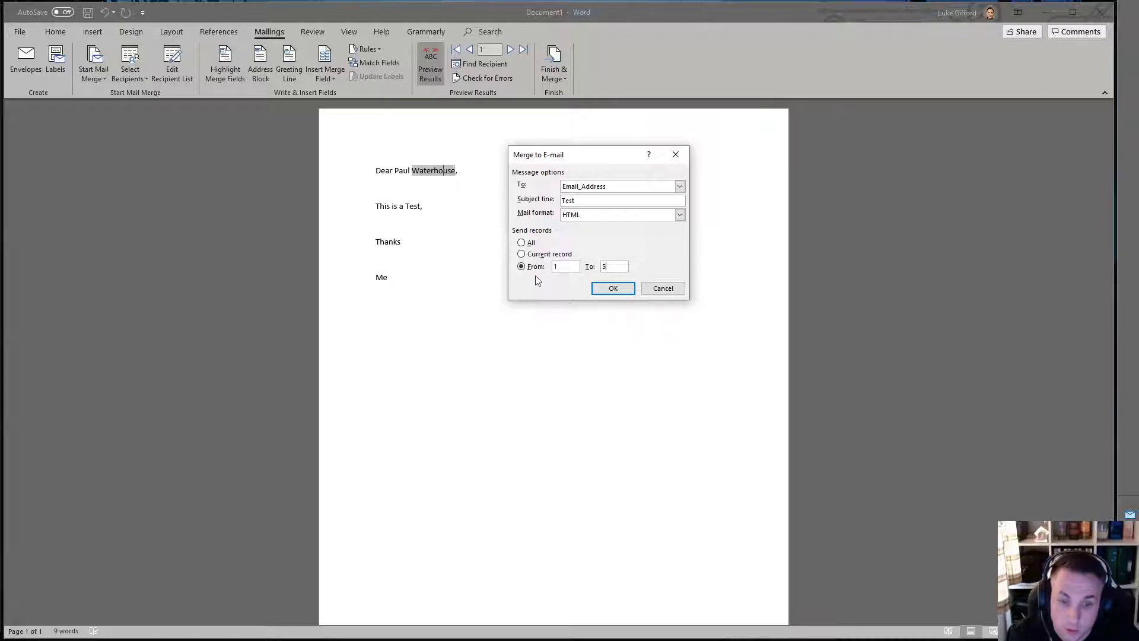